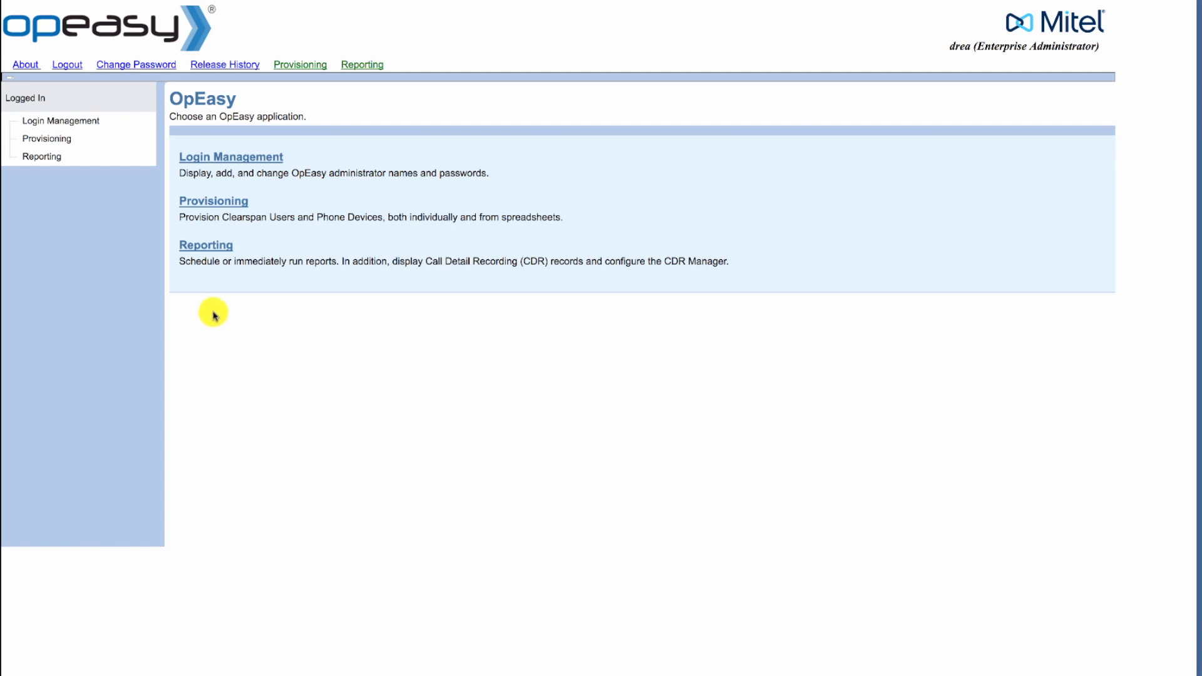
In Provisioning, search the Hershey group's users whose last name contains the user's surname
click(193, 204)
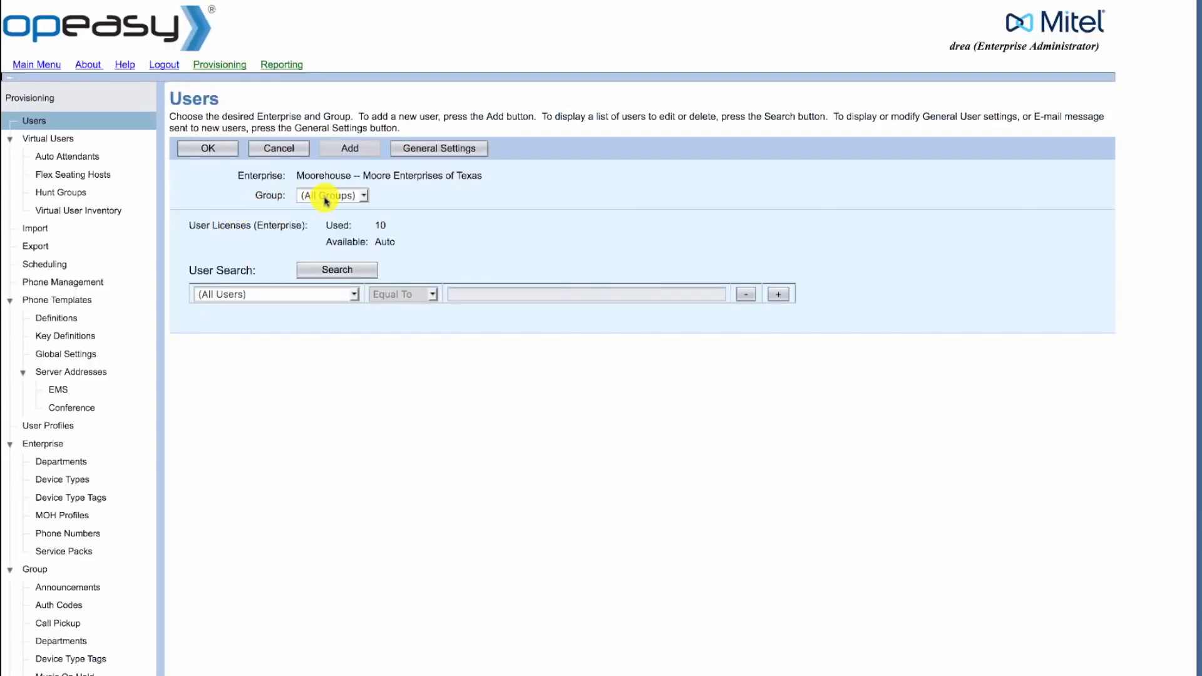
click(325, 195)
click(323, 208)
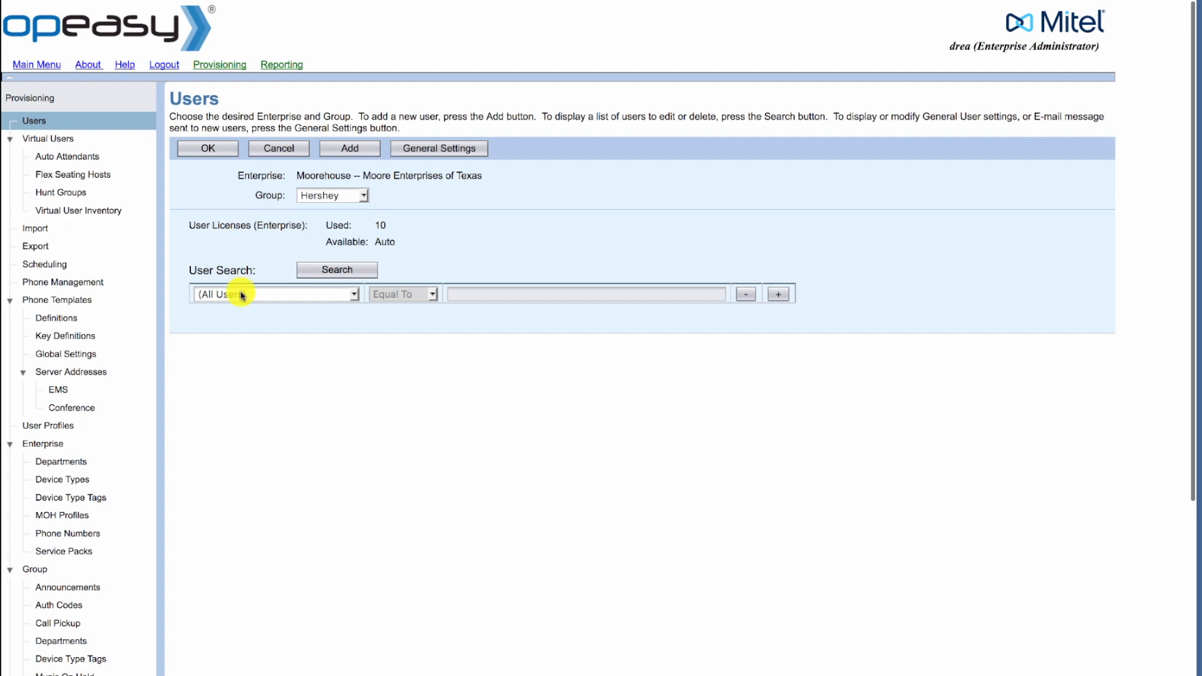
click(242, 295)
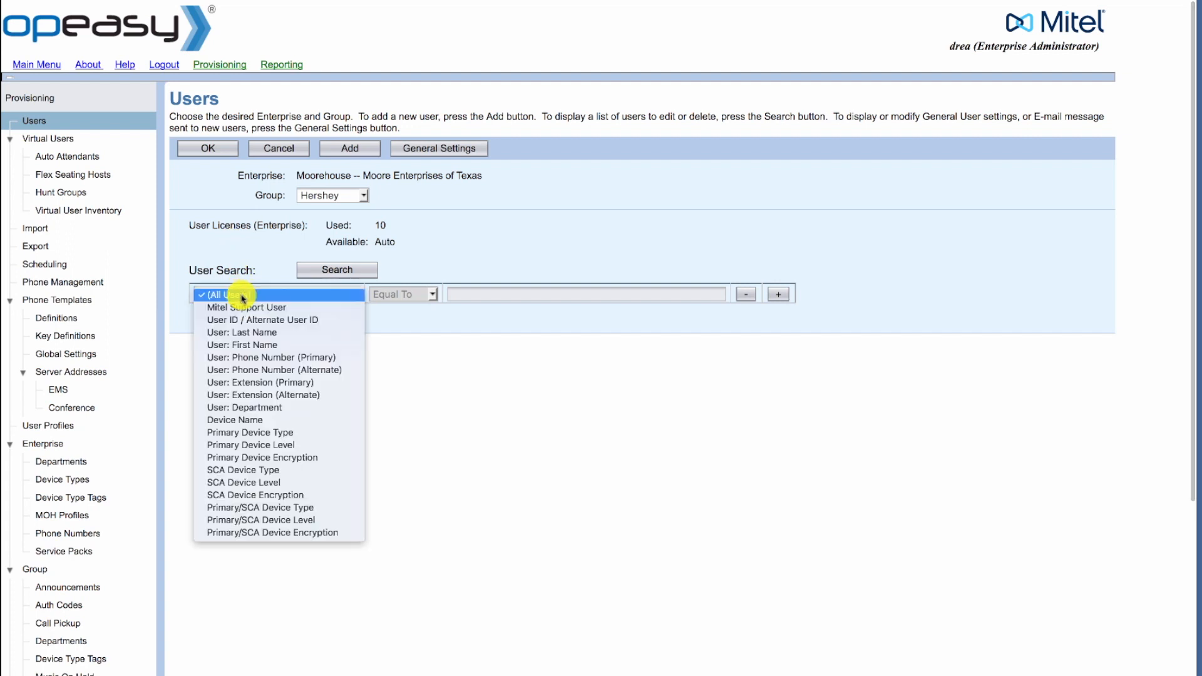
click(244, 333)
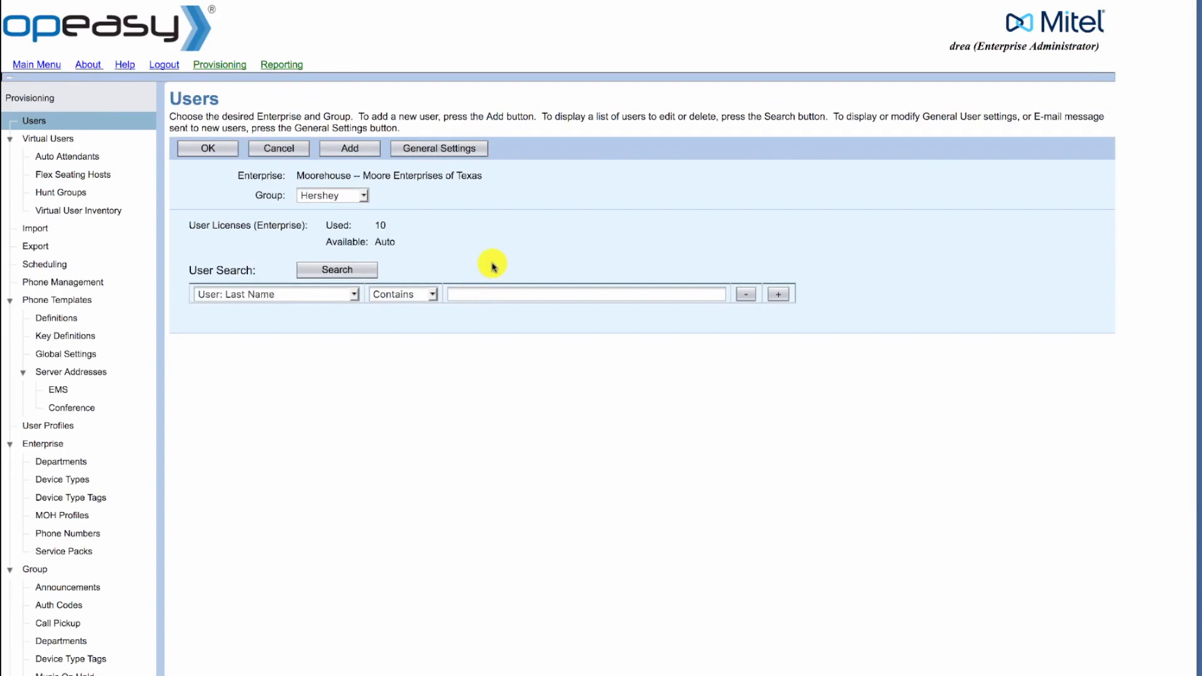
text(Wilson)
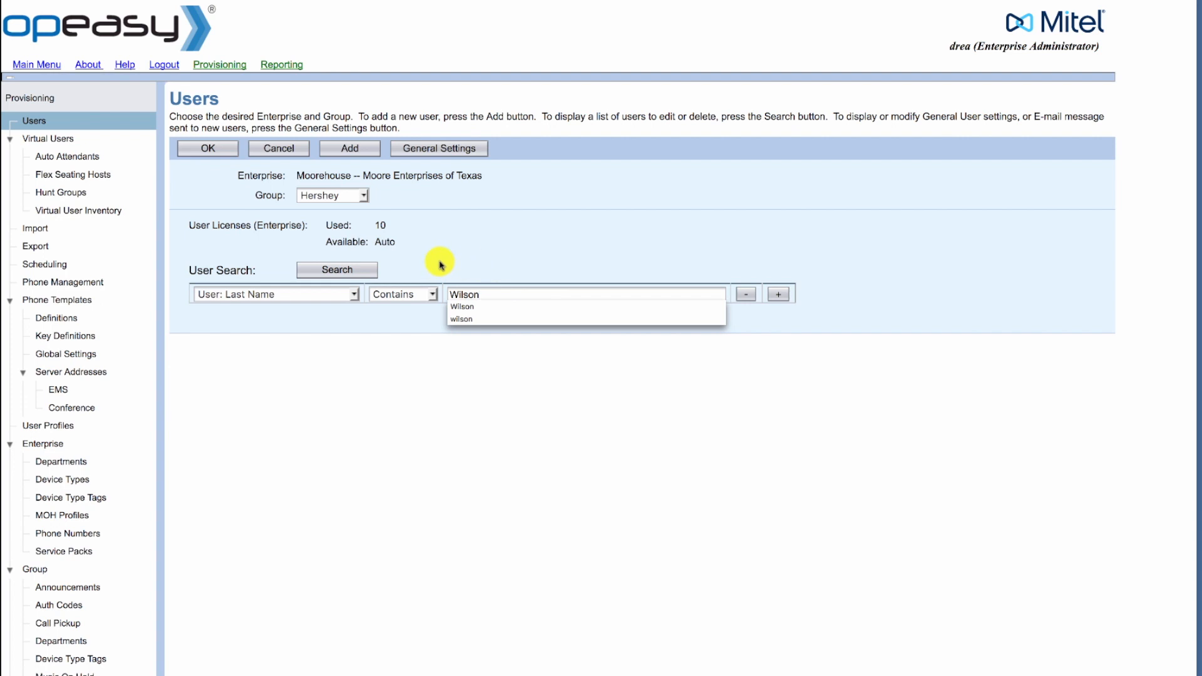
click(350, 271)
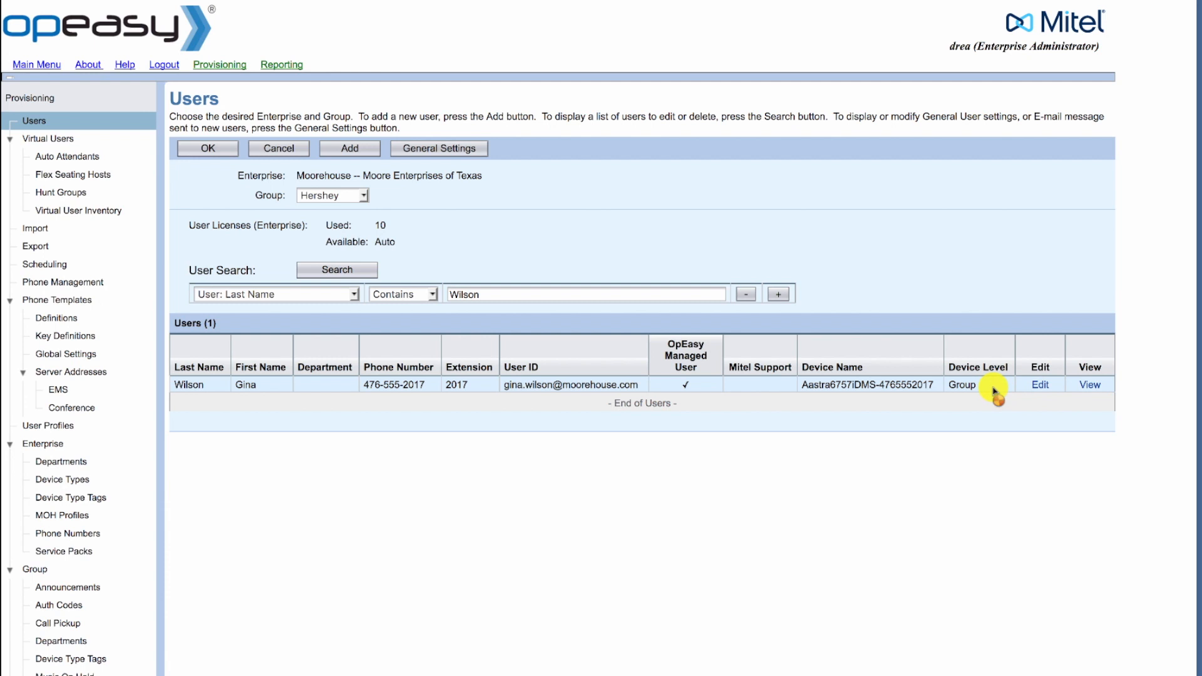
Open the matching user's Advanced: User Modify page and glance at the Service list without changing it
click(262, 392)
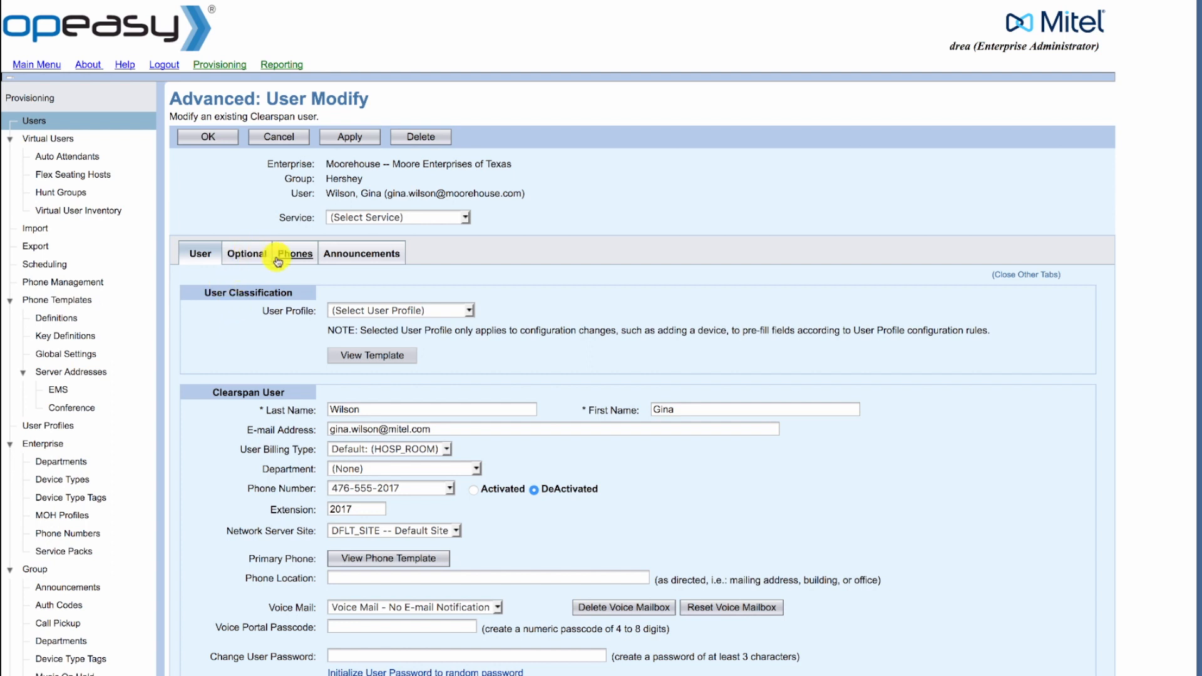
click(361, 217)
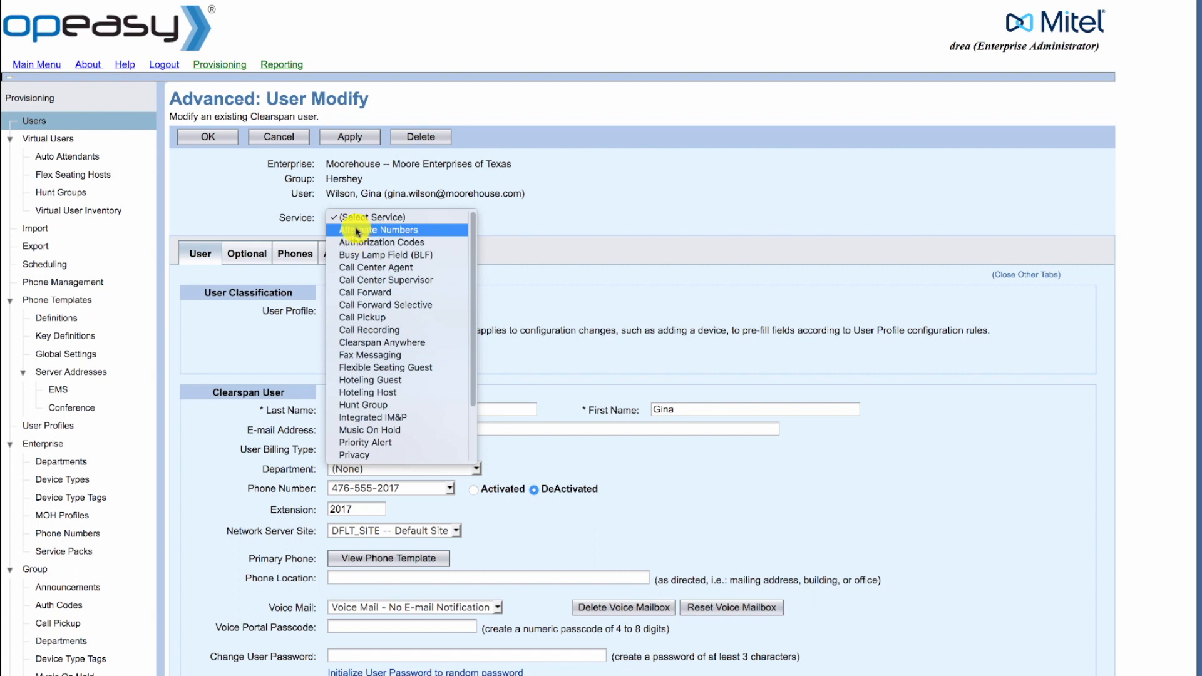
click(202, 207)
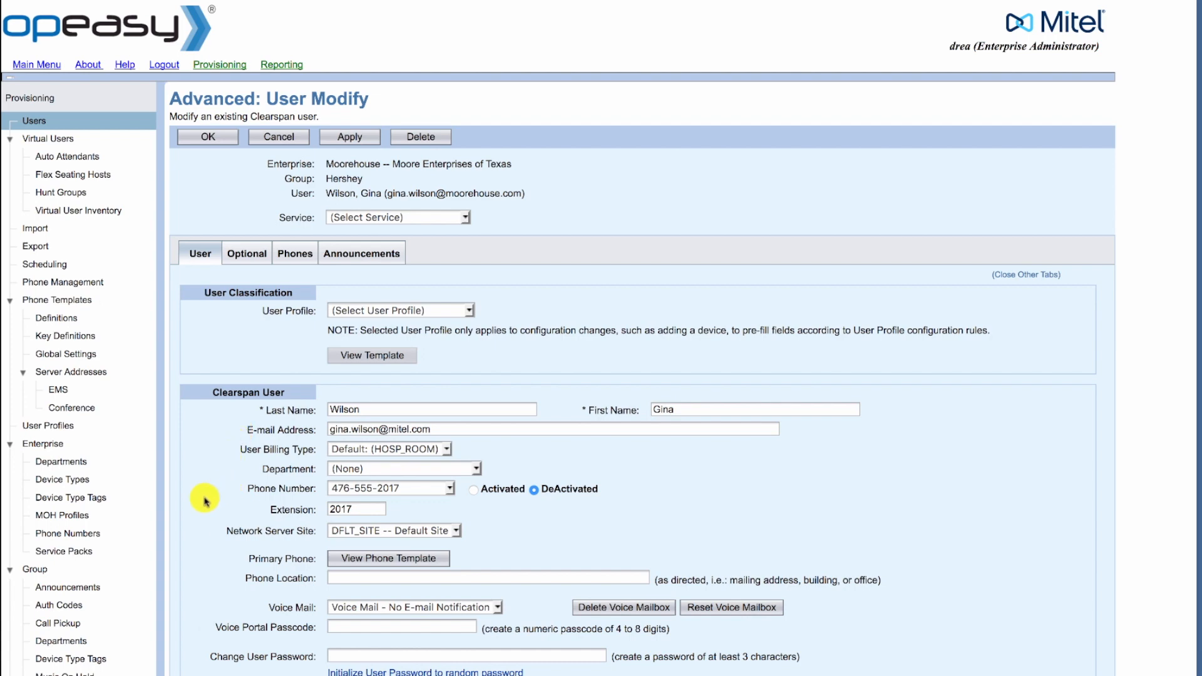
scroll(206, 501, down, 5)
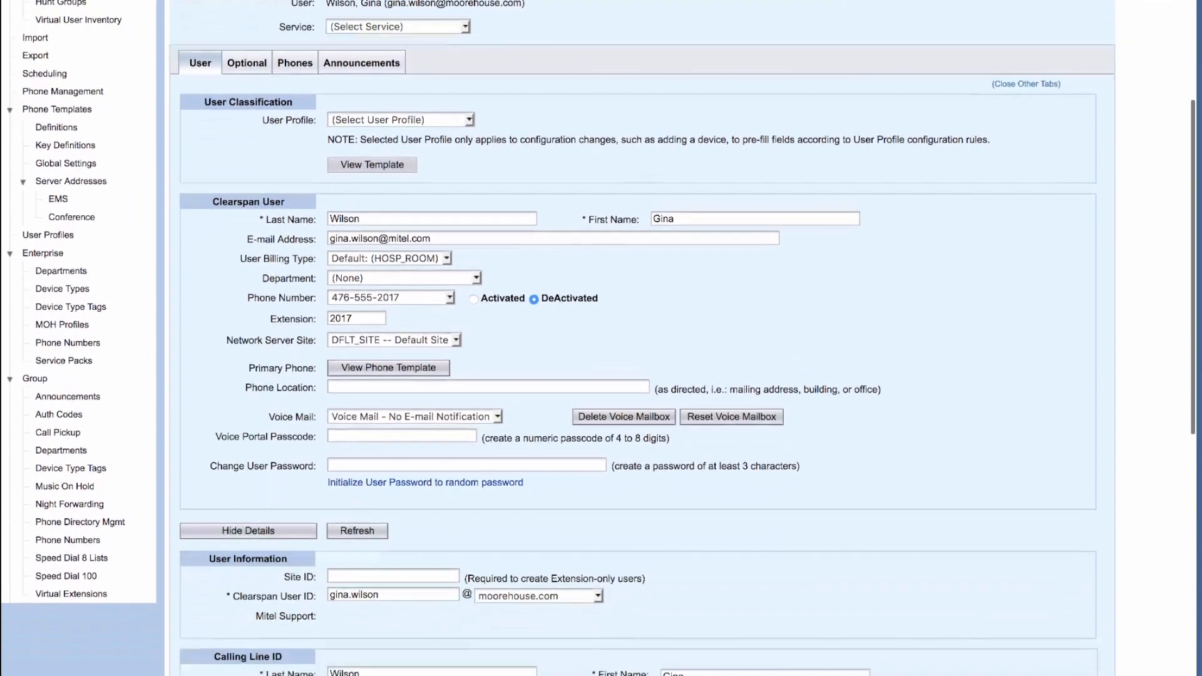
scroll(200, 501, down, 2)
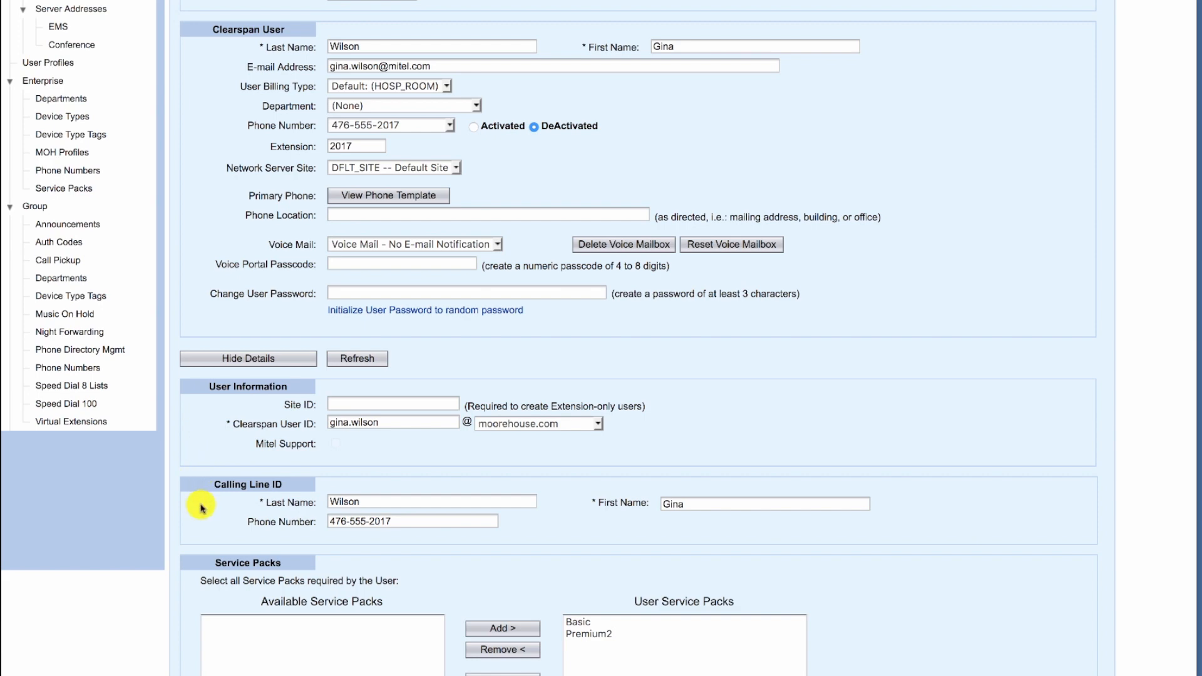
scroll(201, 509, down, 5)
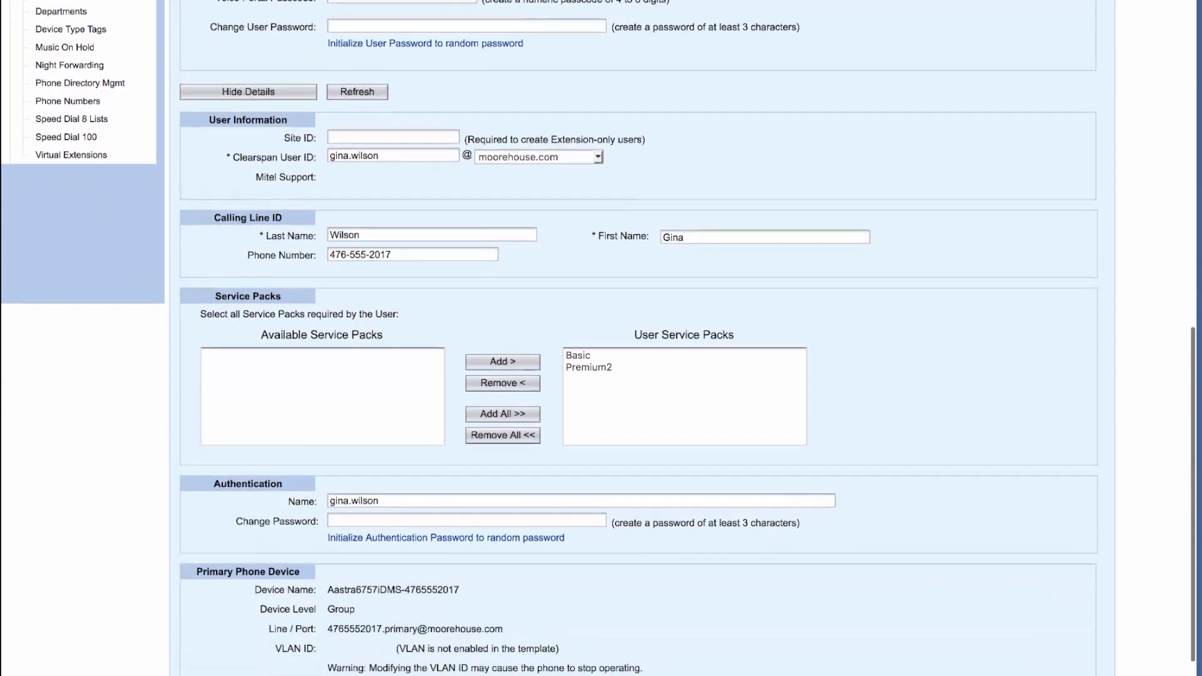
scroll(601, 339, down, 1)
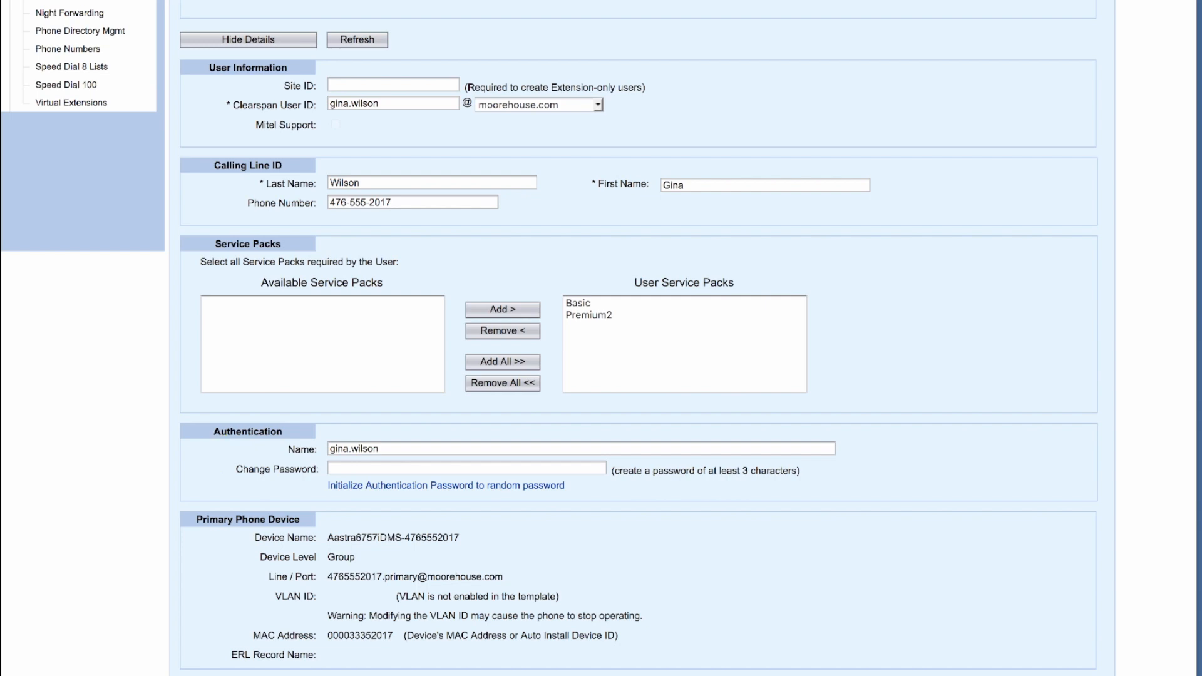
scroll(216, 450, up, 4)
scroll(214, 456, up, 5)
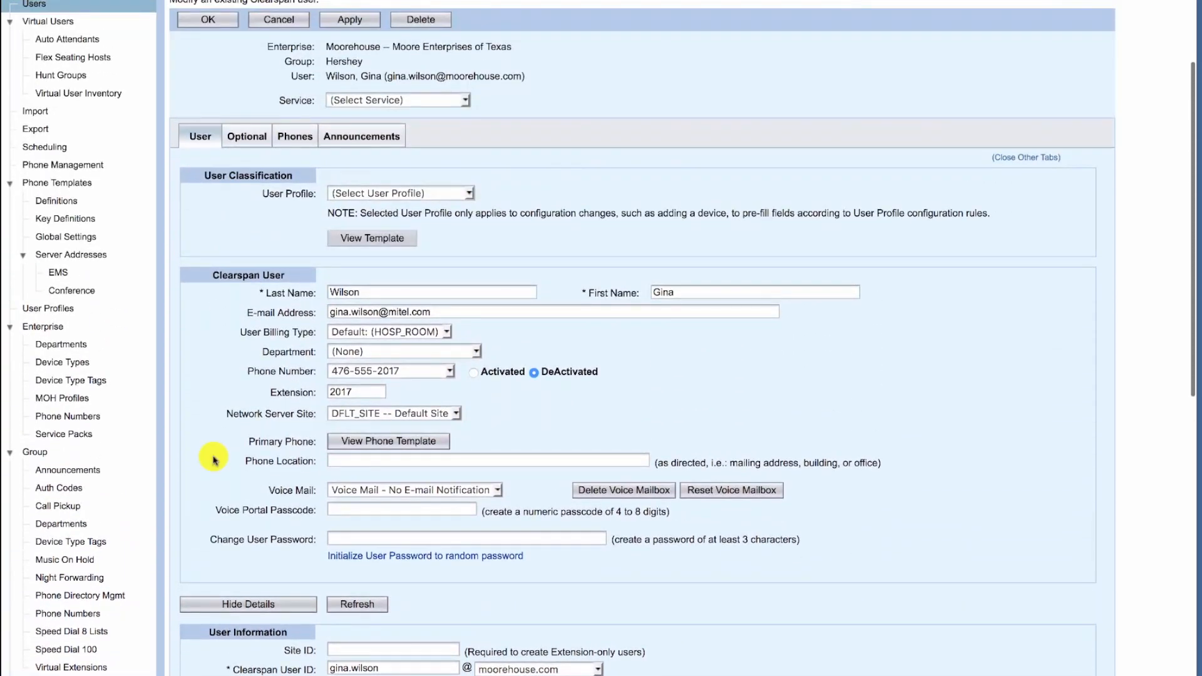
Switch to the Phones tab to list the user's Aastra 6757i primary and shared-line devices
click(299, 134)
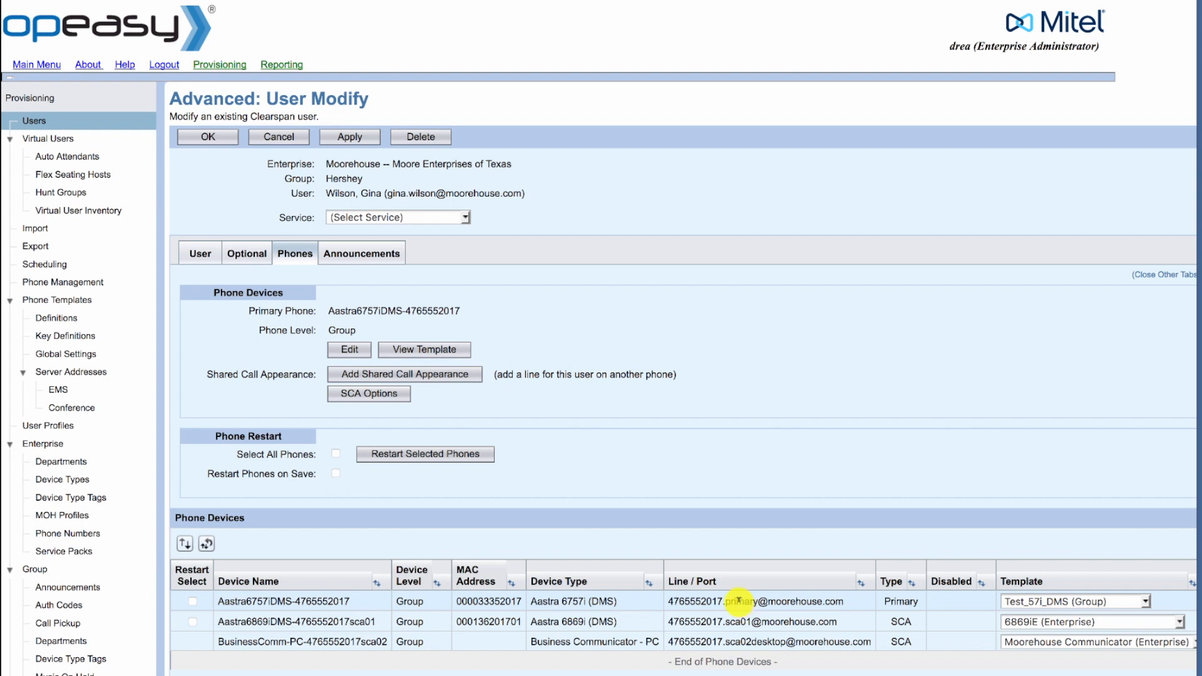
Delete the existing Aastra 6757i primary phone, then begin adding a new primary phone
click(739, 601)
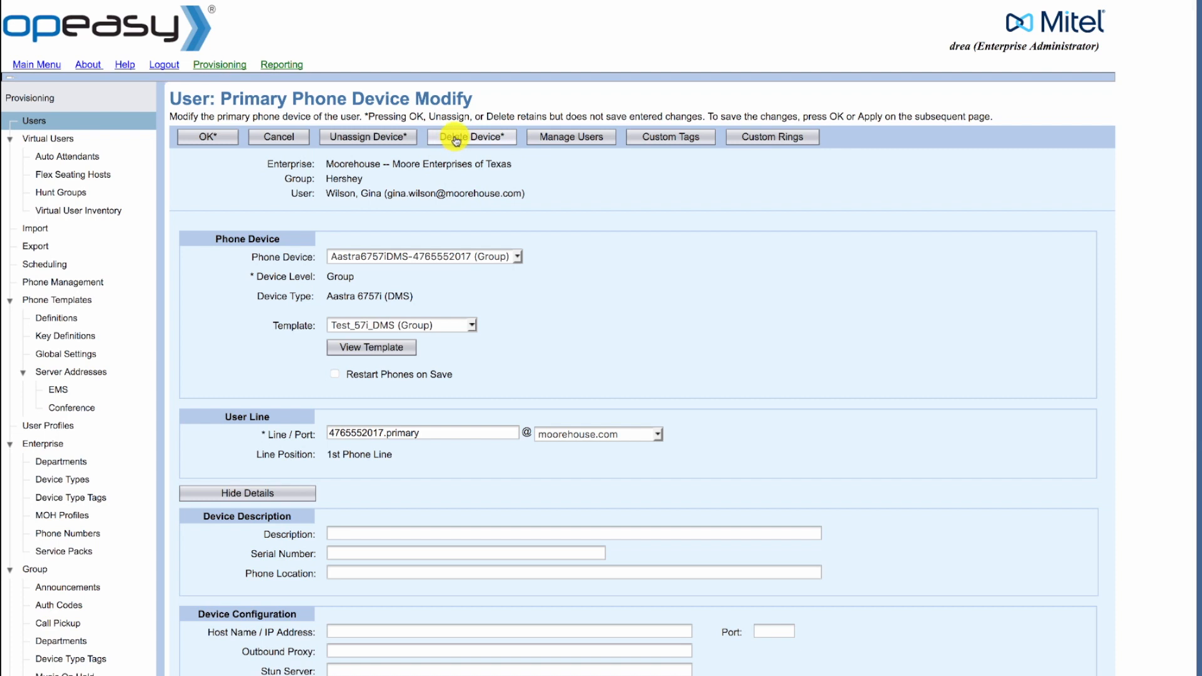
click(456, 140)
click(816, 277)
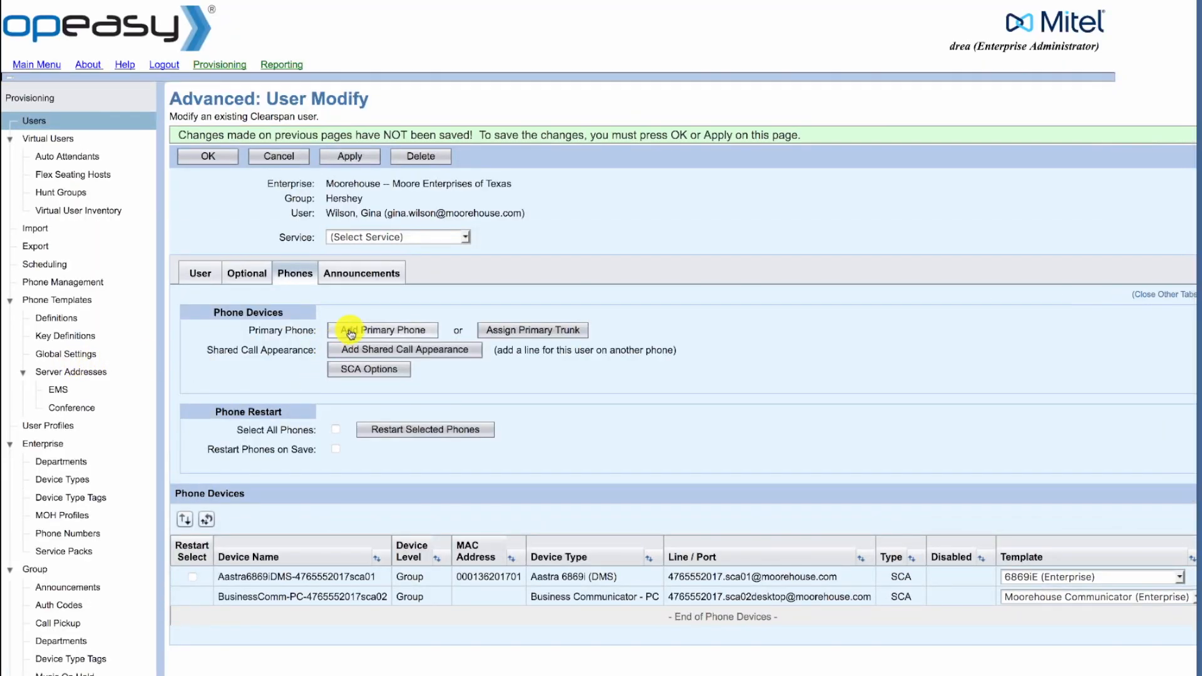
click(350, 332)
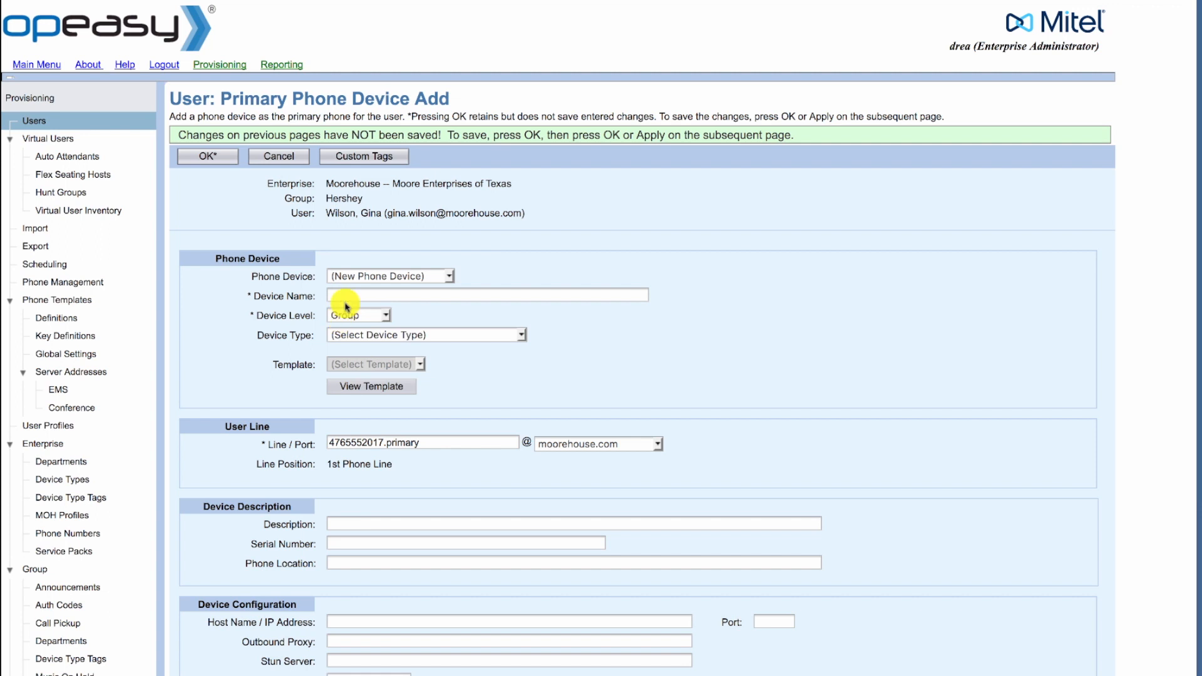
Set device type Aastra 6757i (DMS) with the 6757i for testing (Enterprise) template
click(357, 336)
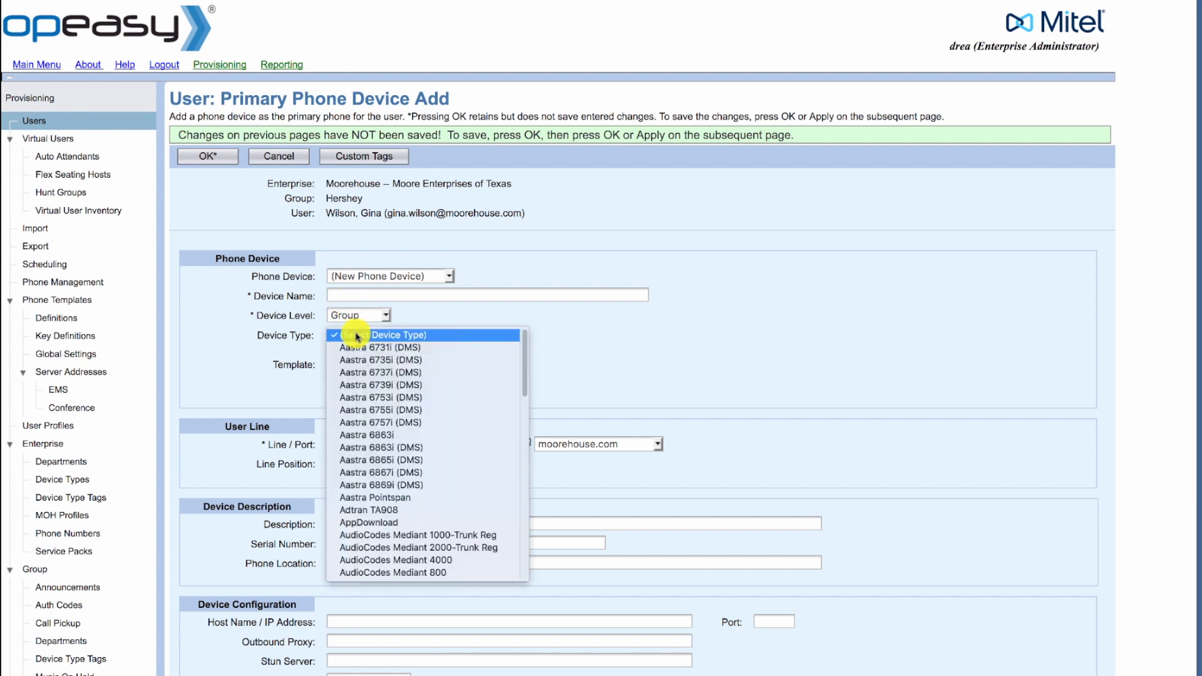
click(373, 423)
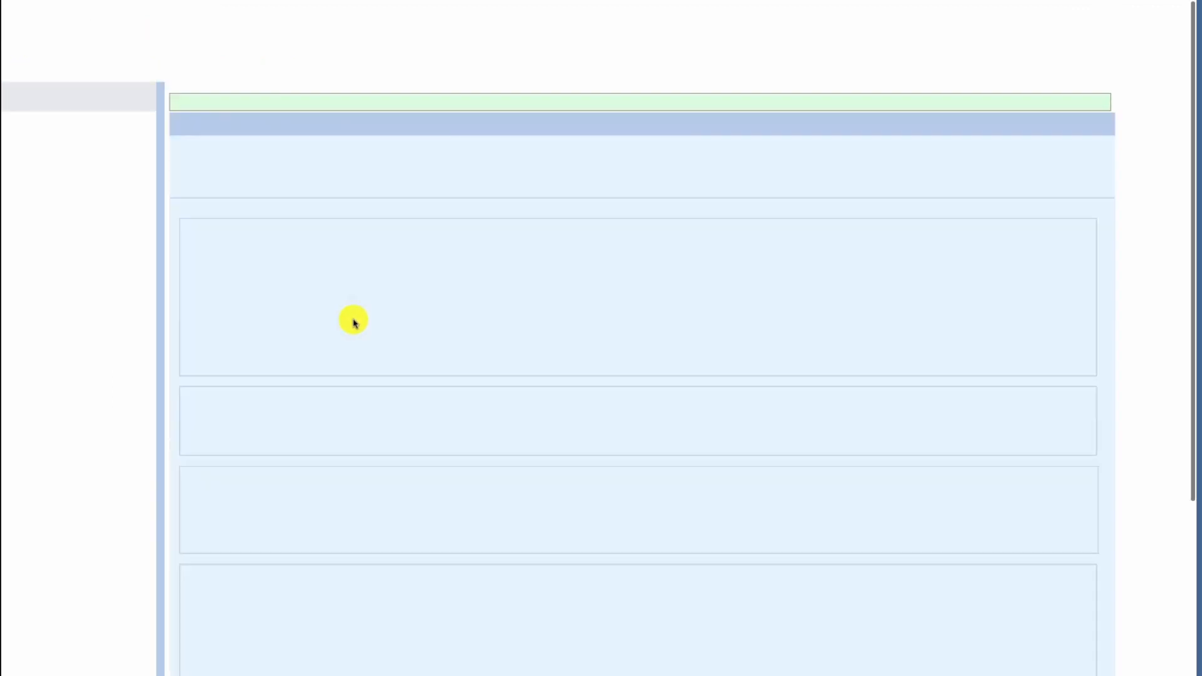
click(329, 367)
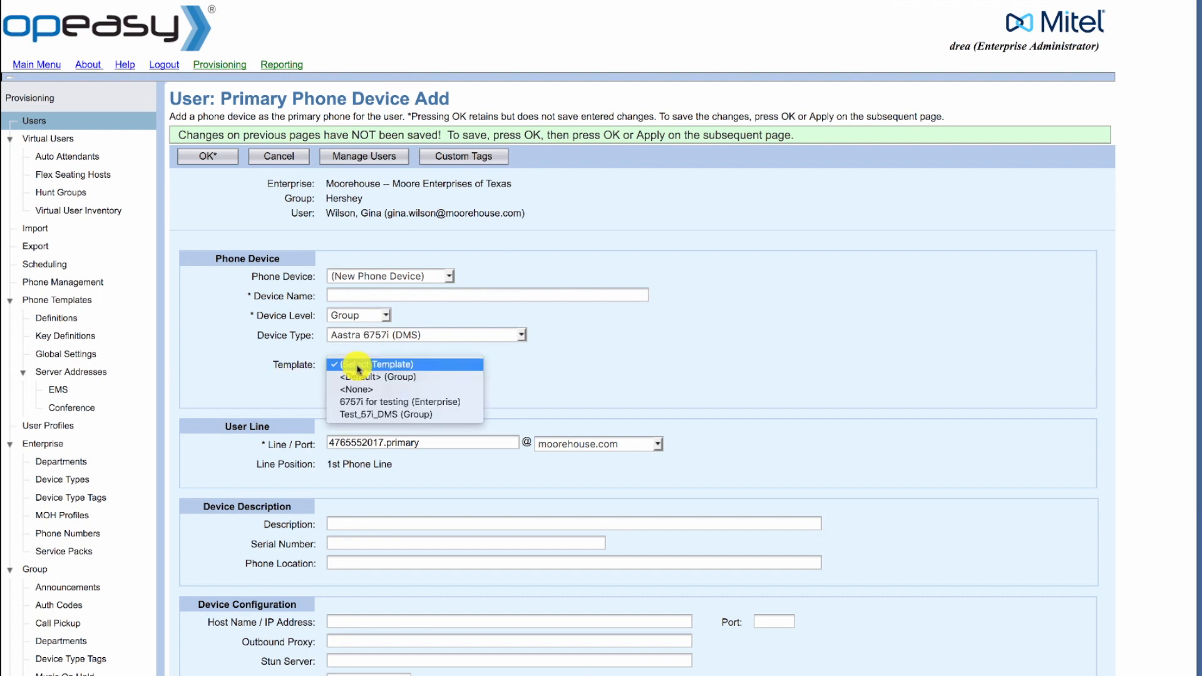
click(358, 404)
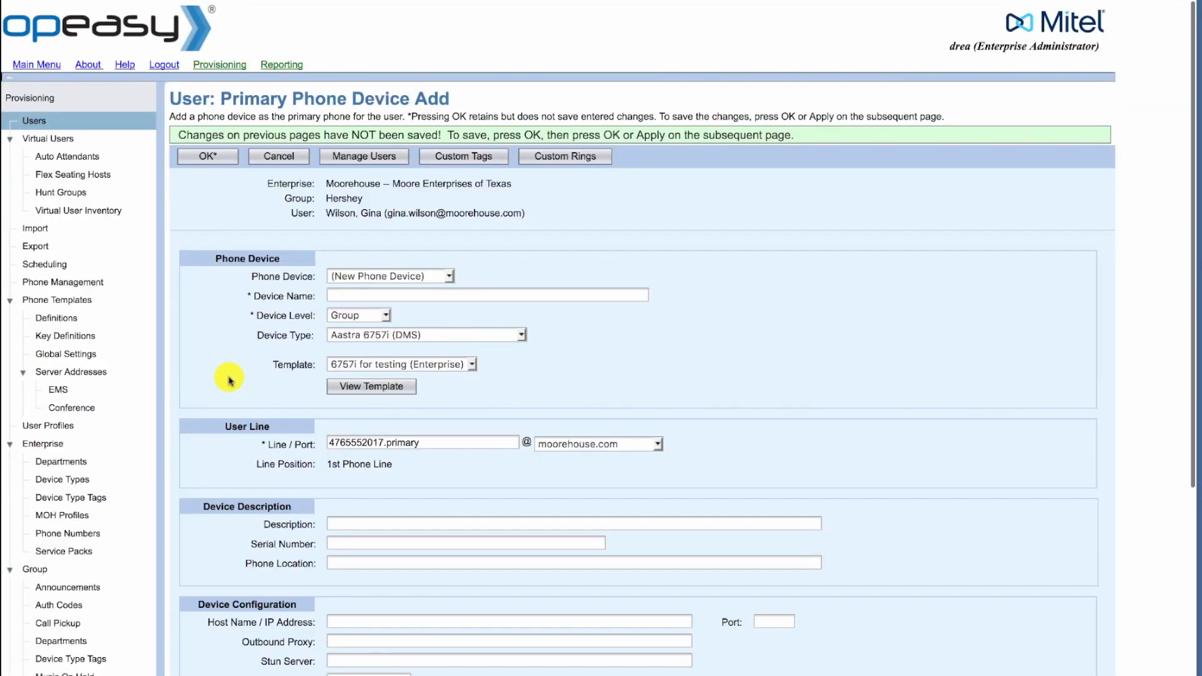
scroll(354, 664, down, 1)
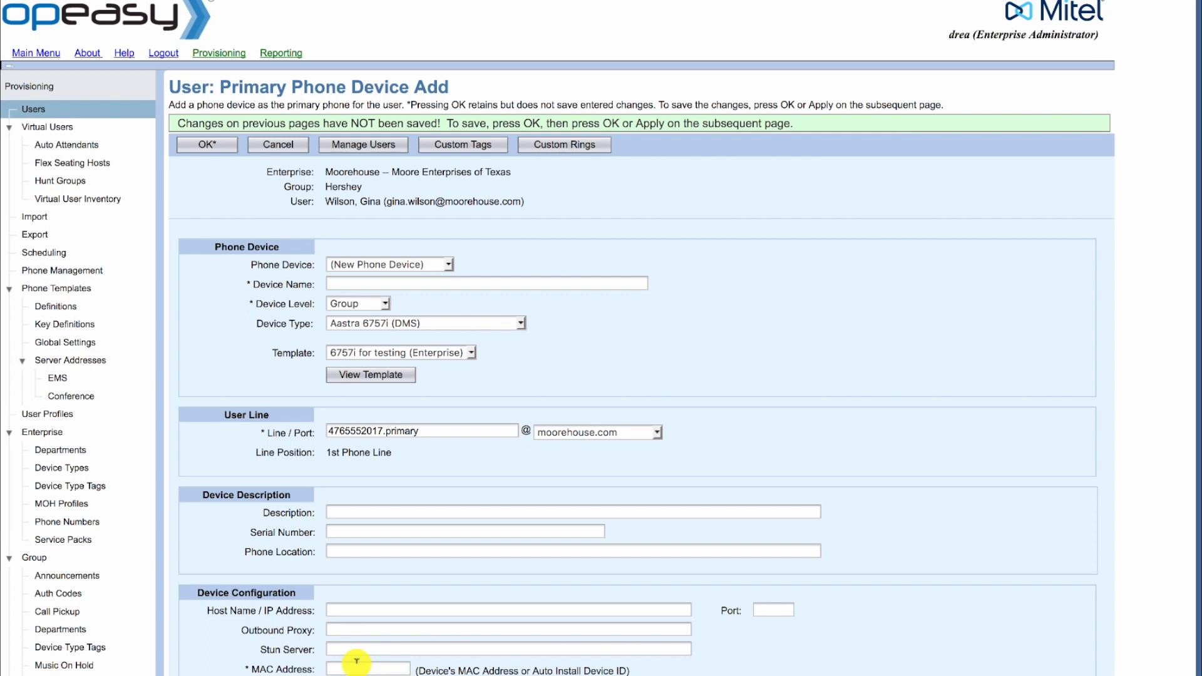
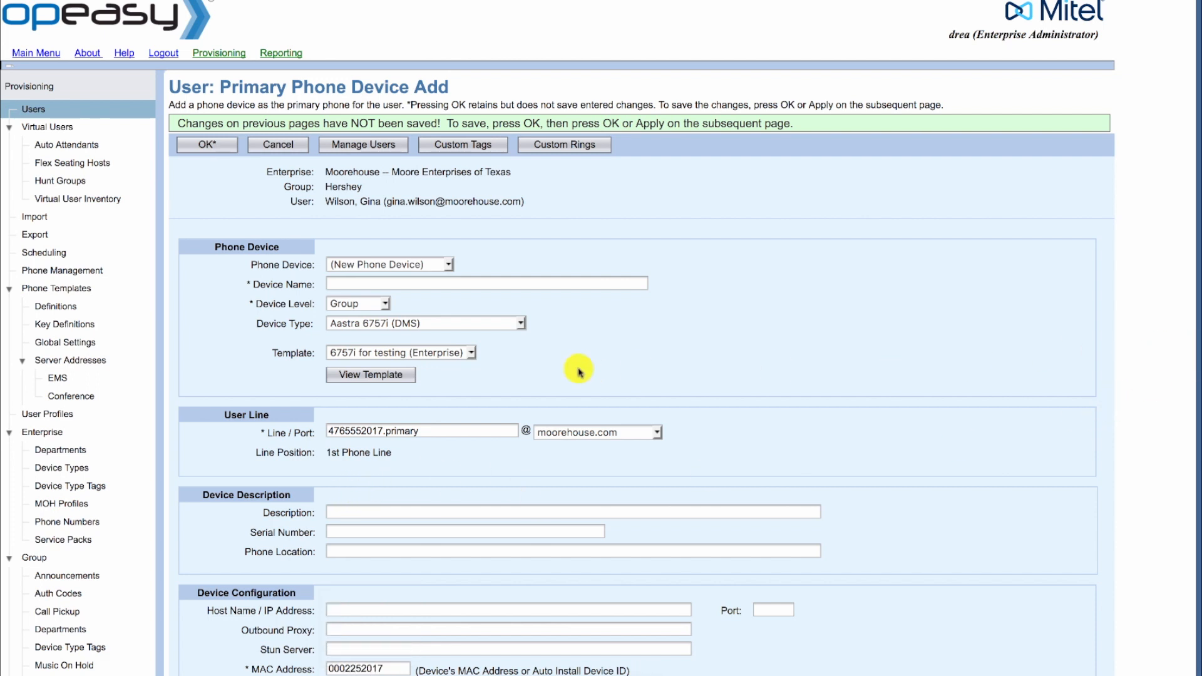
click(338, 284)
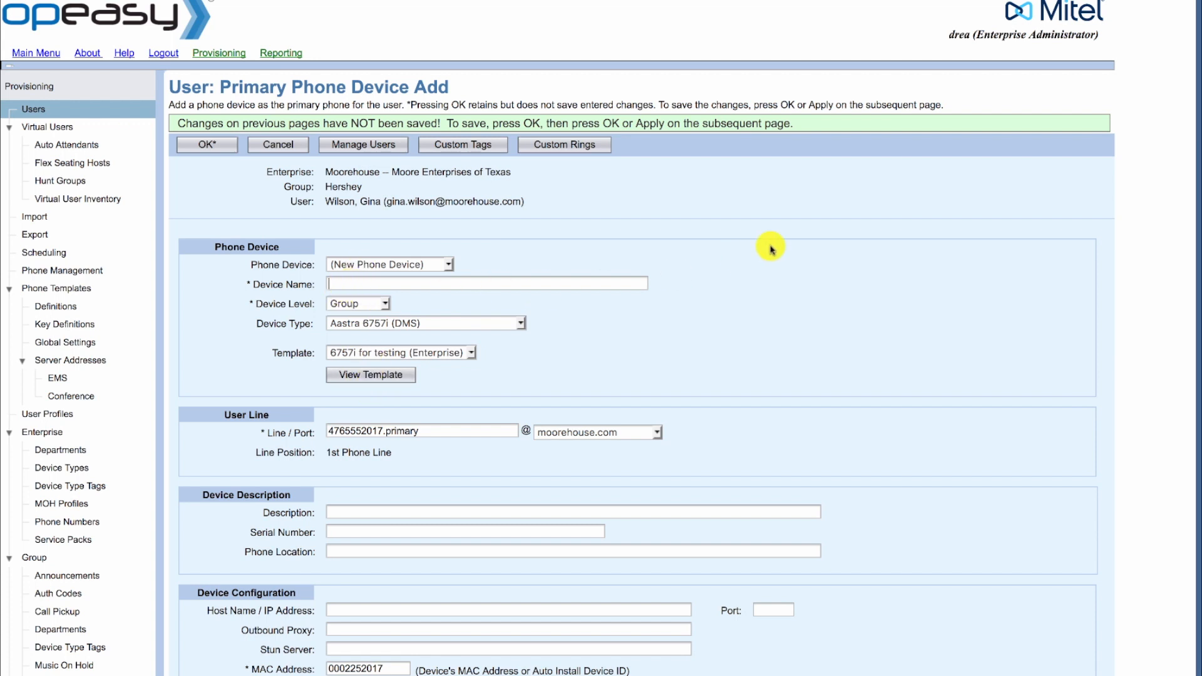
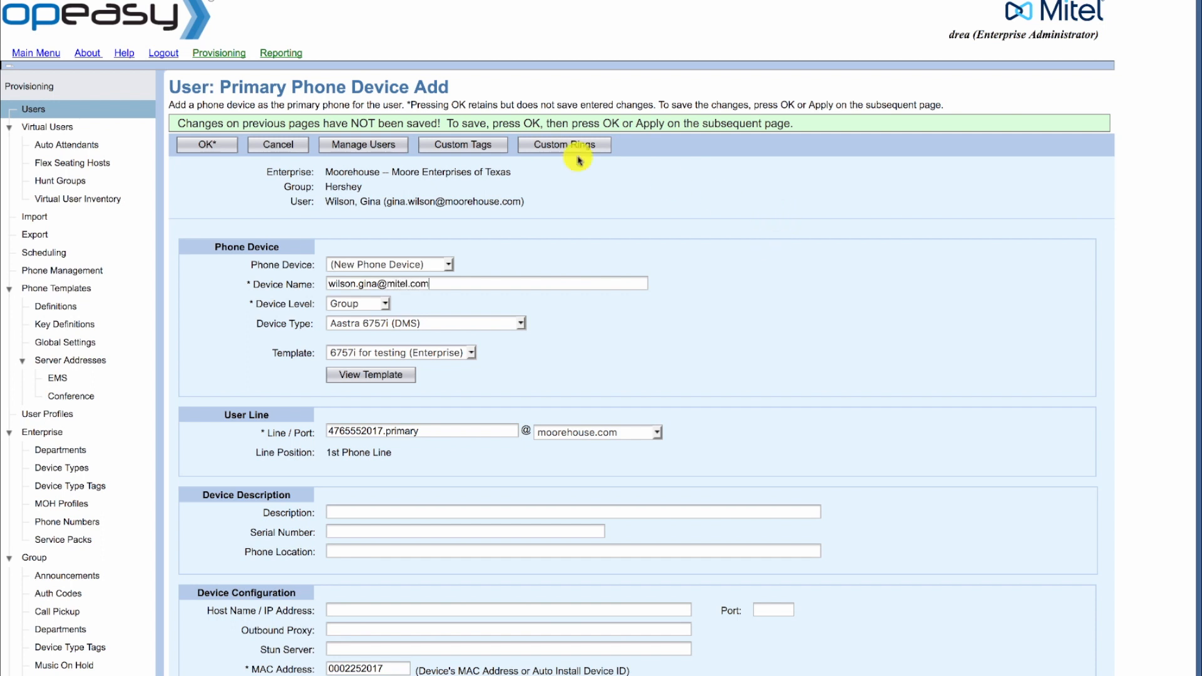
click(201, 149)
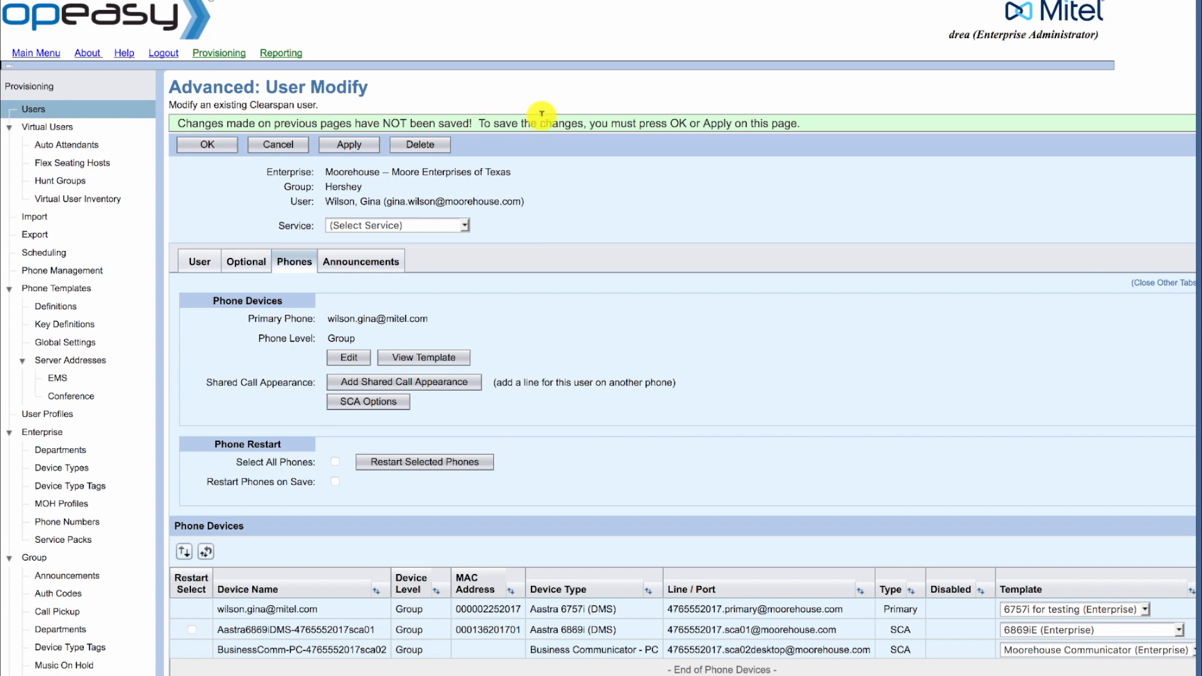
click(209, 147)
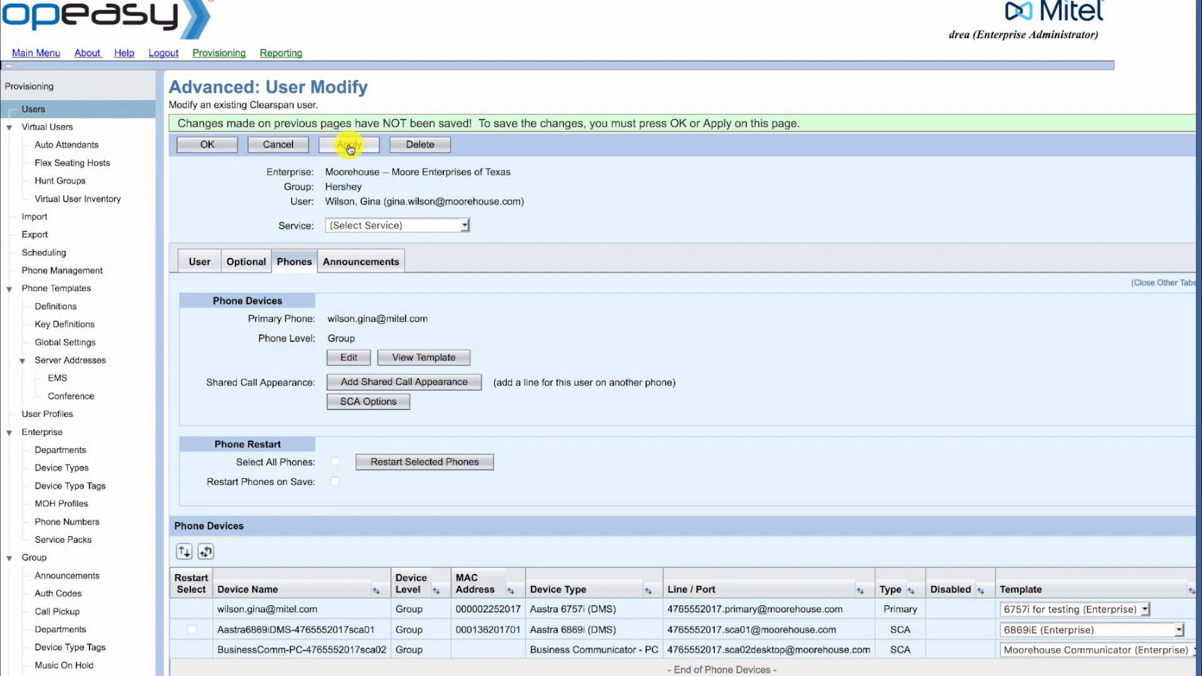
click(236, 147)
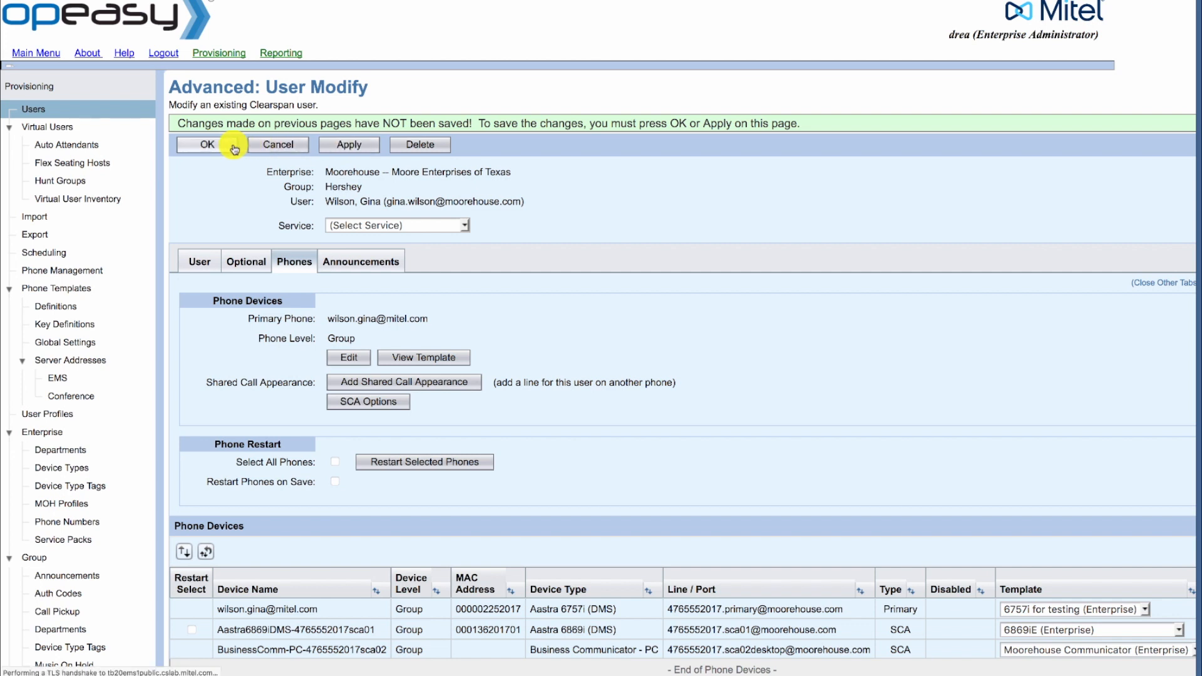